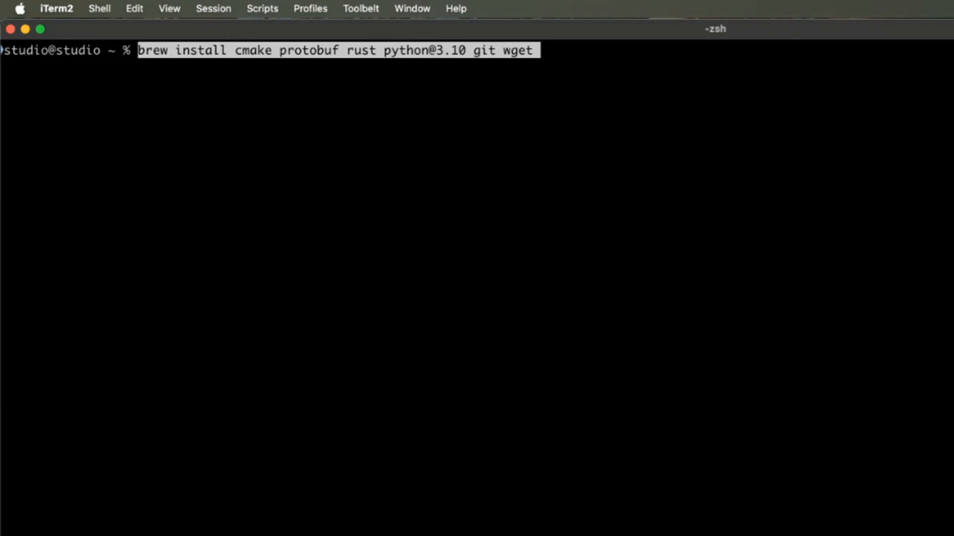
key("Return")
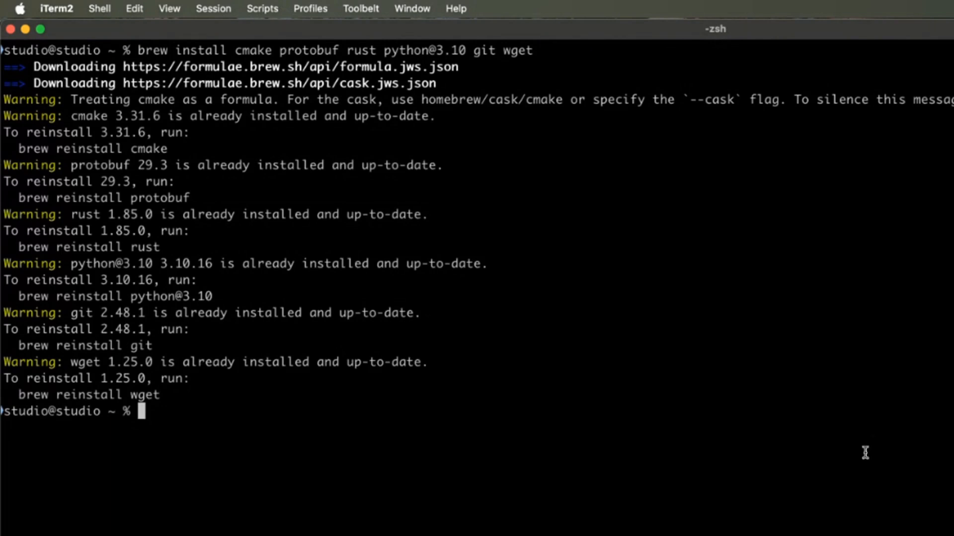
key("super+shift+Up")
left_click(747, 481)
type("cdst")
key("BackSpace")
key("BackSpace")
type("stab")
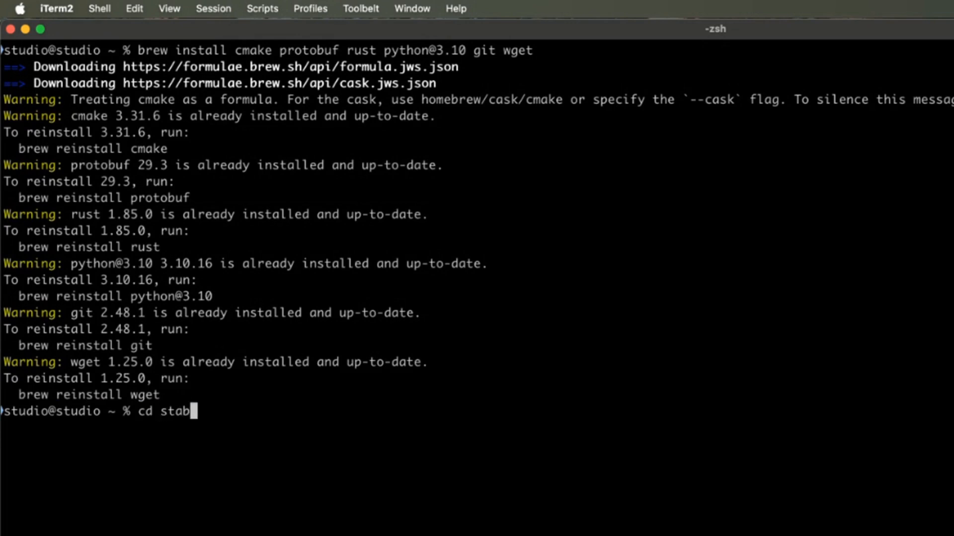
key("Tab")
key("Return")
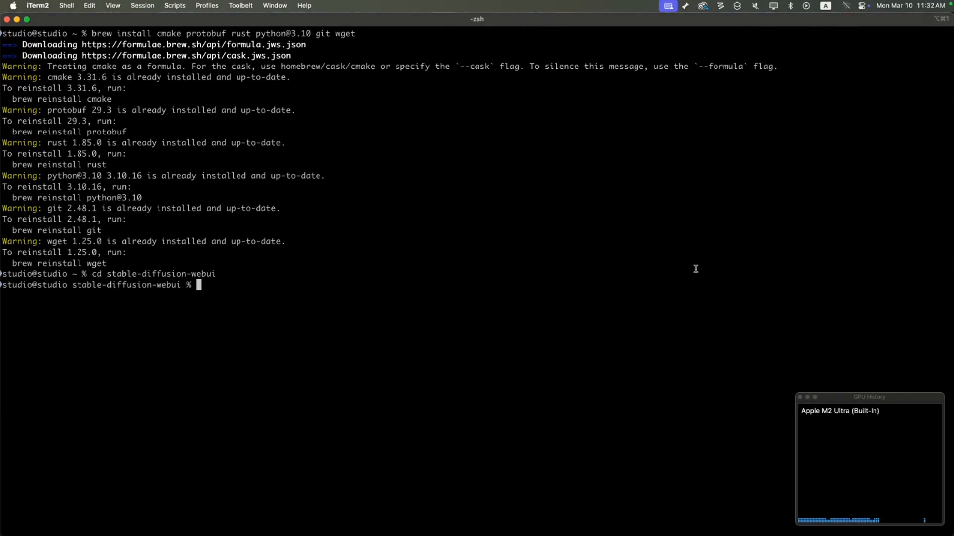
Open webui.sh in vi to review the launch script and exit the editor without changes.
type("vi ")
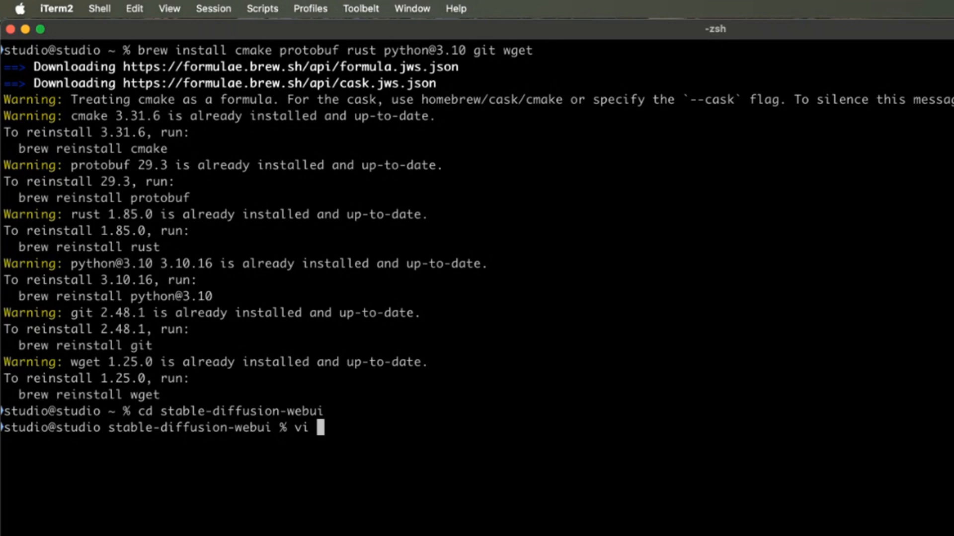
type("webui")
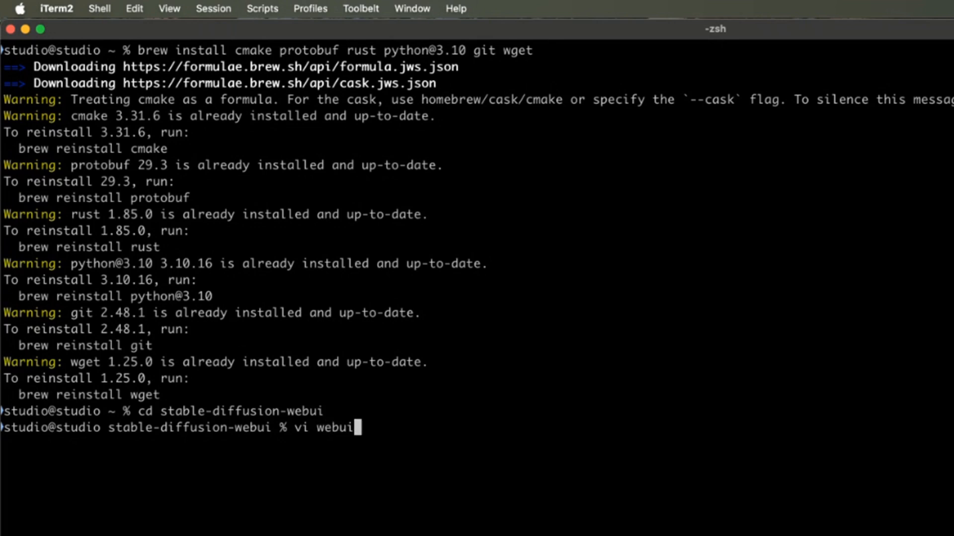
key("Tab")
key("Tab")
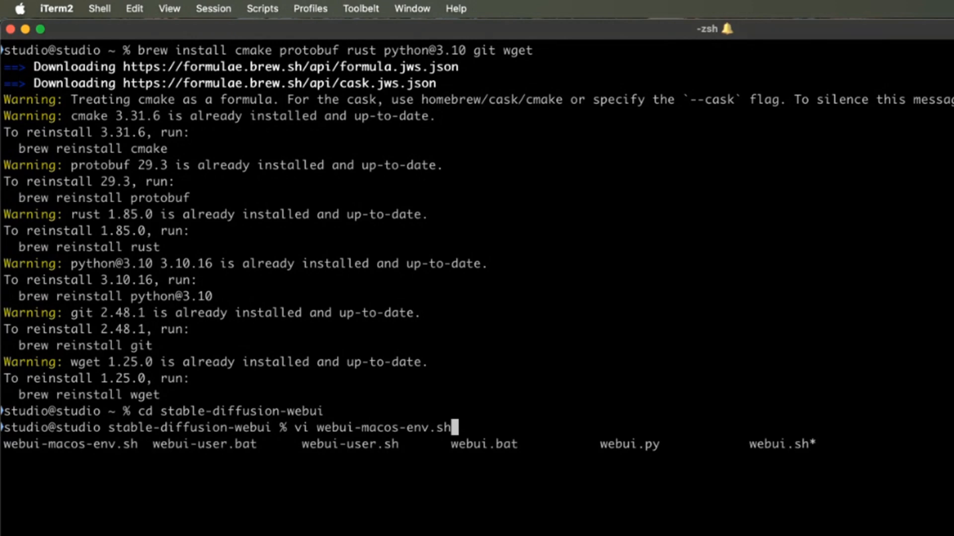
key("BackSpace")
key("BackSpace")
key("BackSpace")
key("BackSpace")
key("BackSpace")
key("BackSpace")
key("BackSpace")
key("BackSpace")
key("BackSpace")
key("BackSpace")
key("BackSpace")
key("BackSpace")
key("BackSpace")
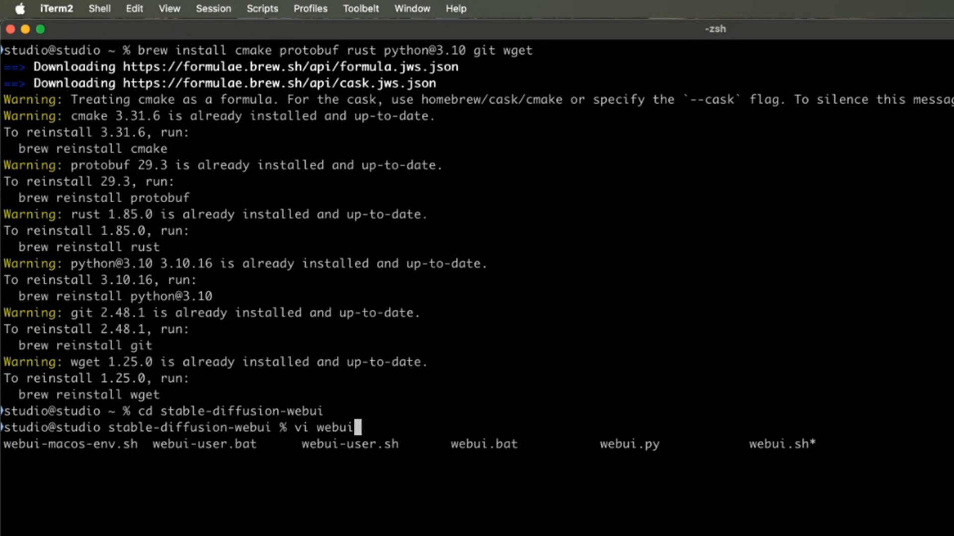
type(".sh")
key("Return")
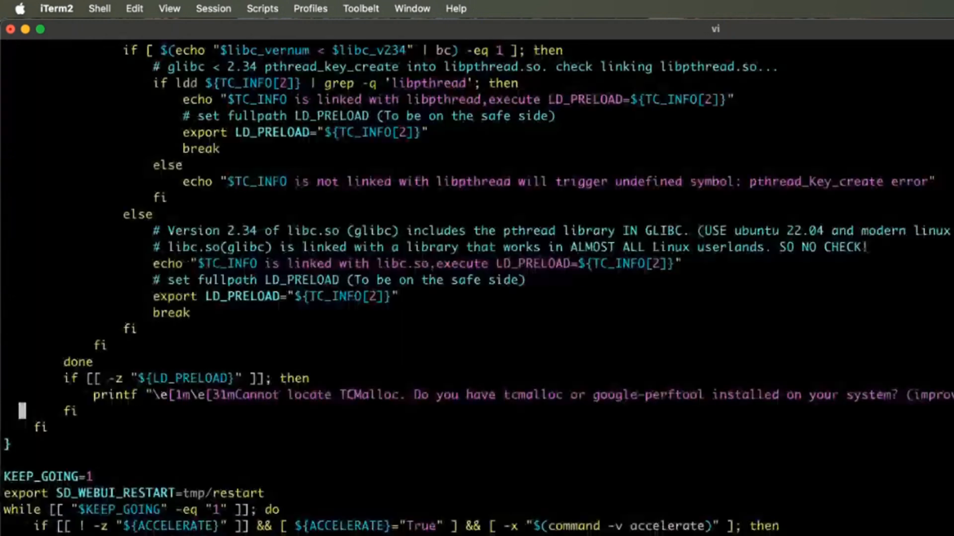
key("Up")
key("Up")
key("Up")
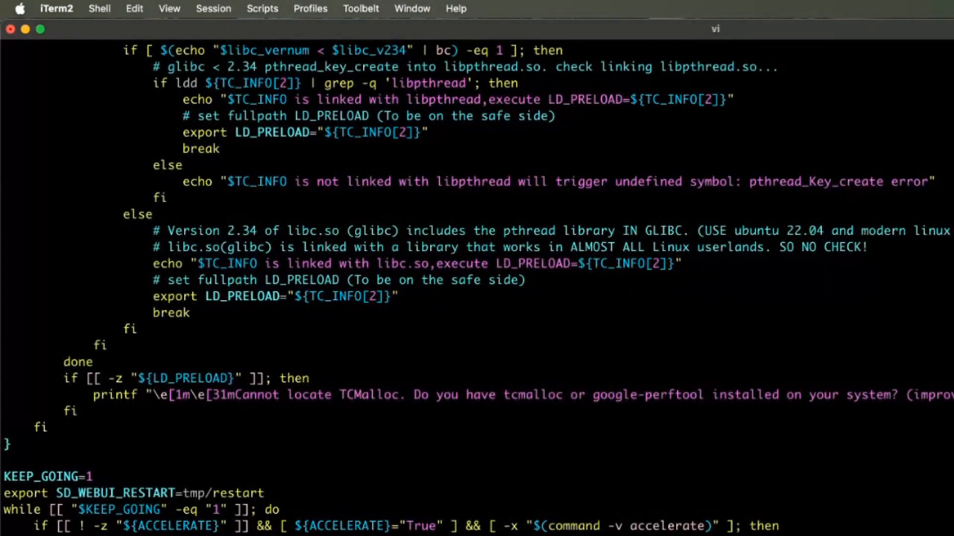
scroll(477, 288, "up", 20)
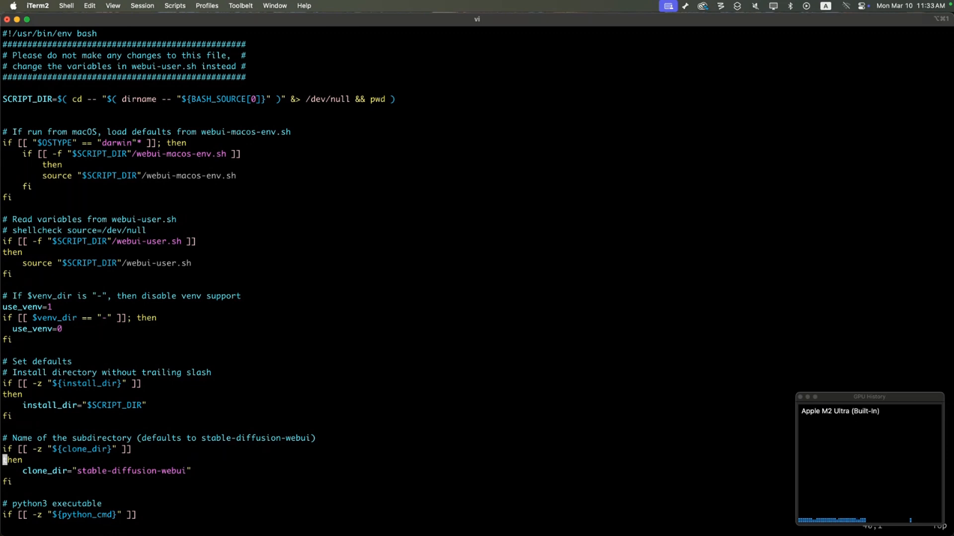
type(":q")
key("Return")
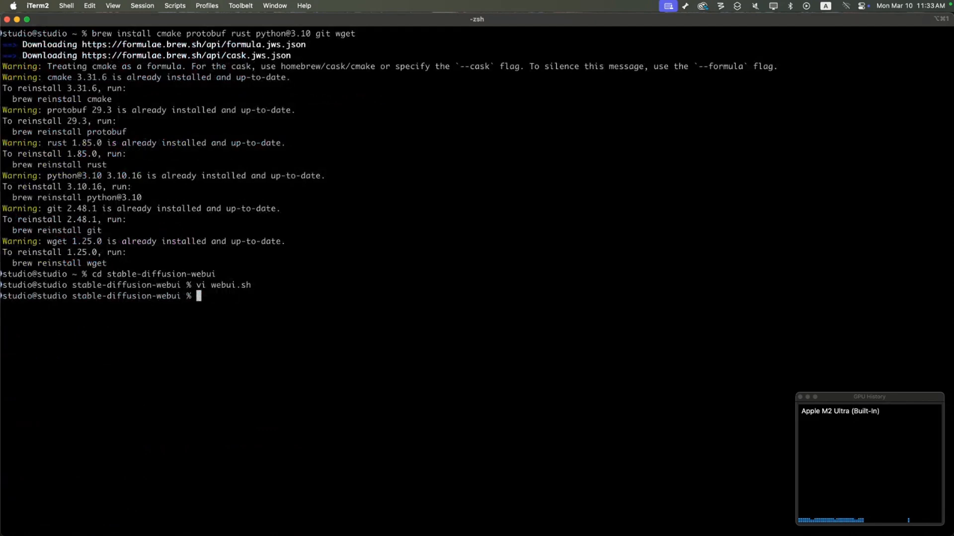
Launch the web UI with ./webui.sh and close the duplicate Stable Diffusion browser tab.
type("./webui.sh")
key("Return")
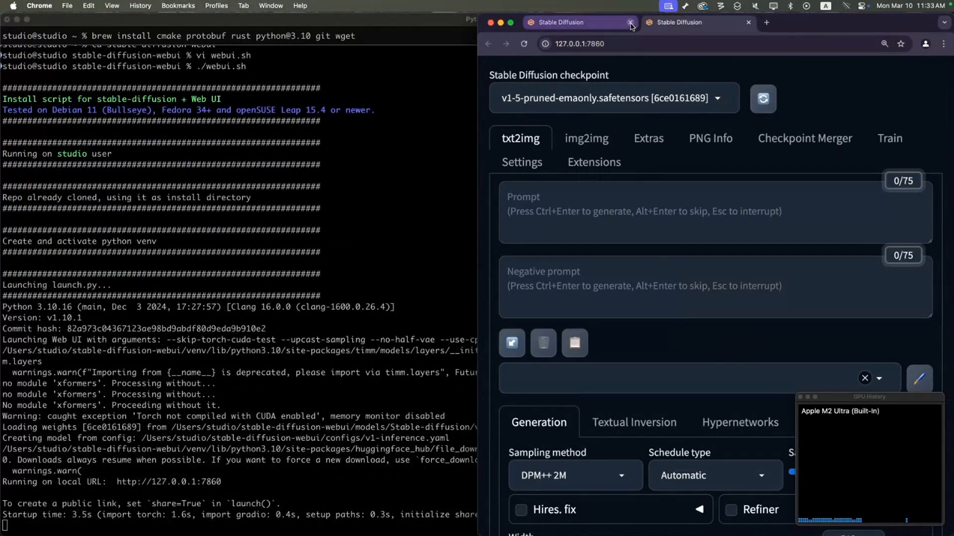
left_click(748, 23)
double_click(756, 29)
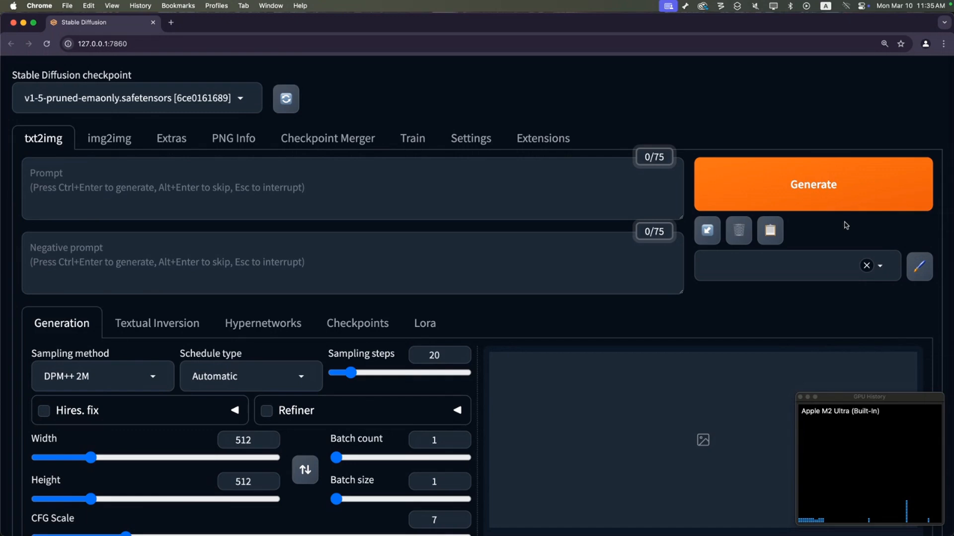
left_click(356, 178)
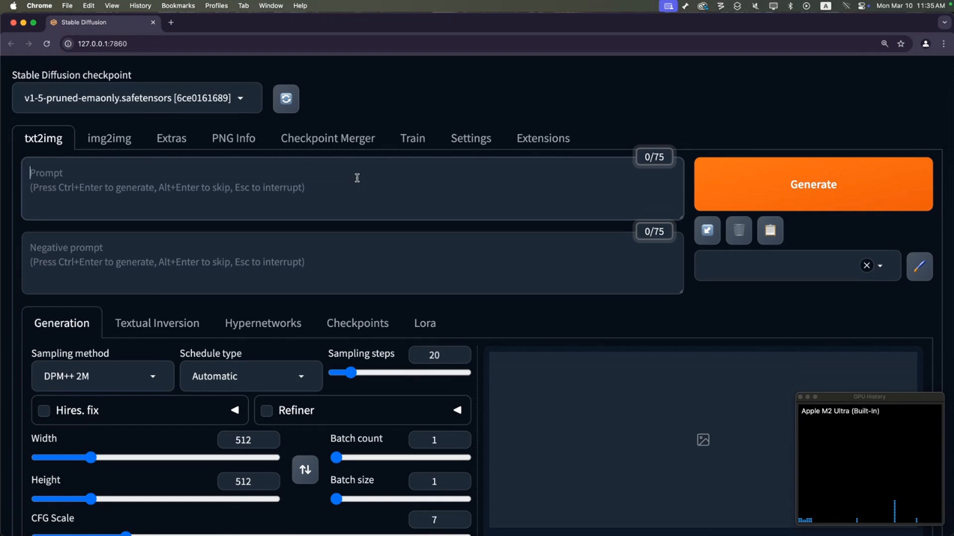
left_click(357, 178)
scroll(404, 304, "down", 2)
scroll(404, 303, "down", 5)
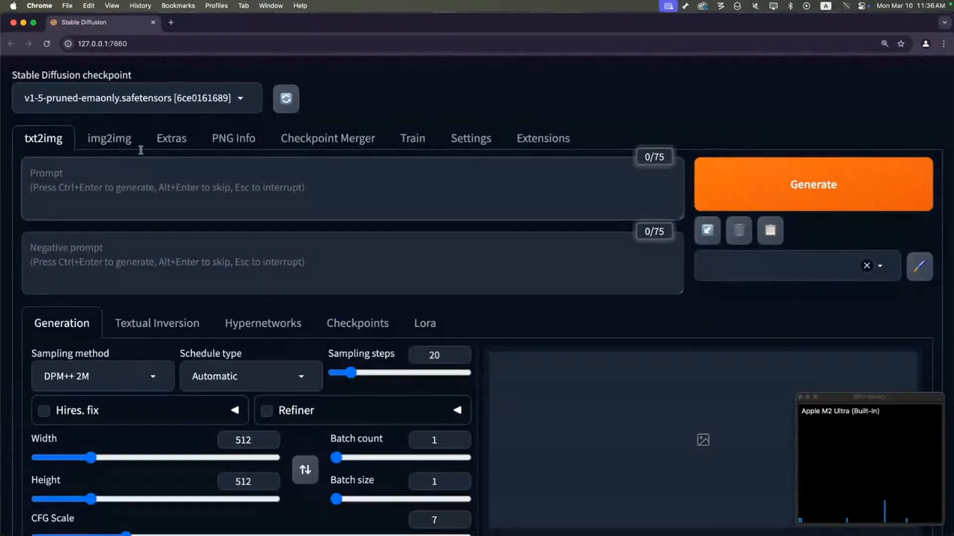
left_click(93, 174)
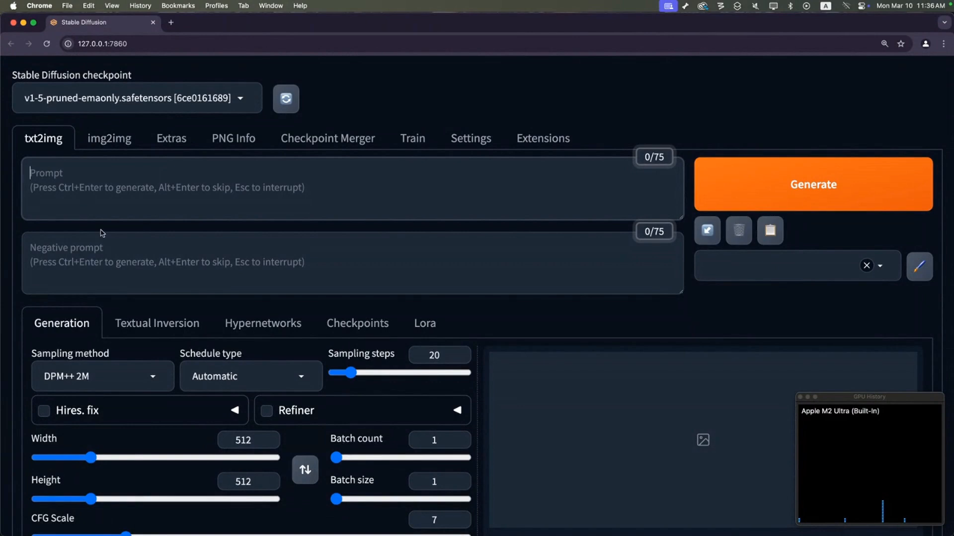
Set the image width and height to 800 each.
scroll(102, 233, "down", 3)
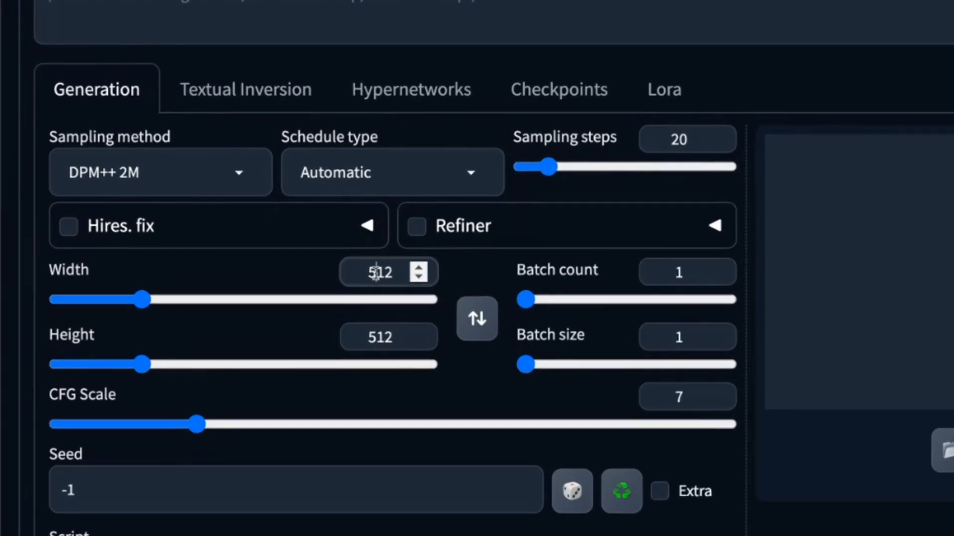
double_click(241, 315)
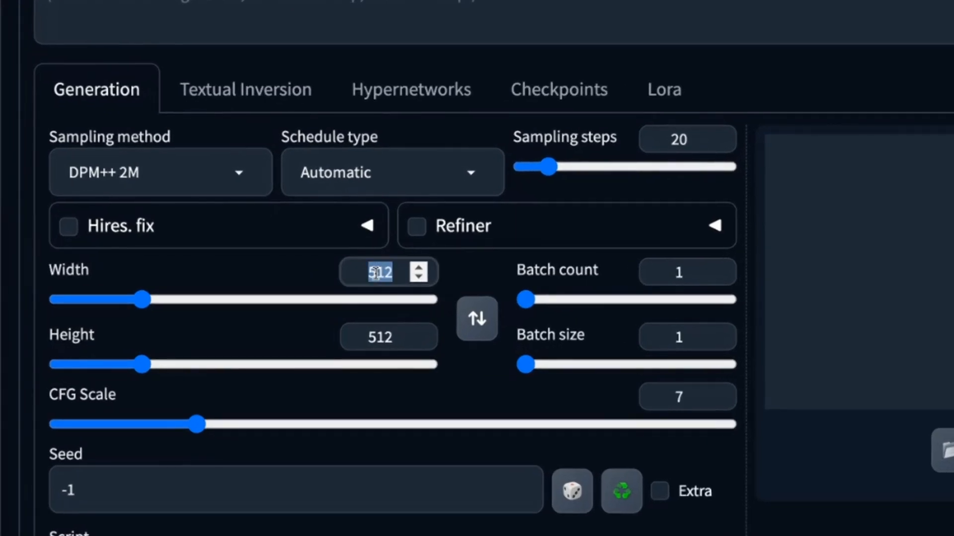
type("800")
left_click(392, 340)
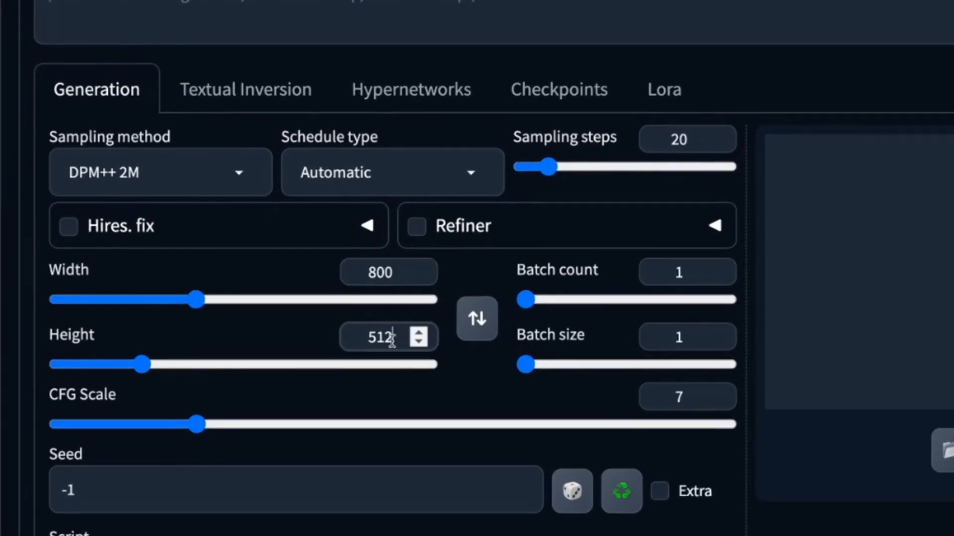
double_click(392, 340)
type("800")
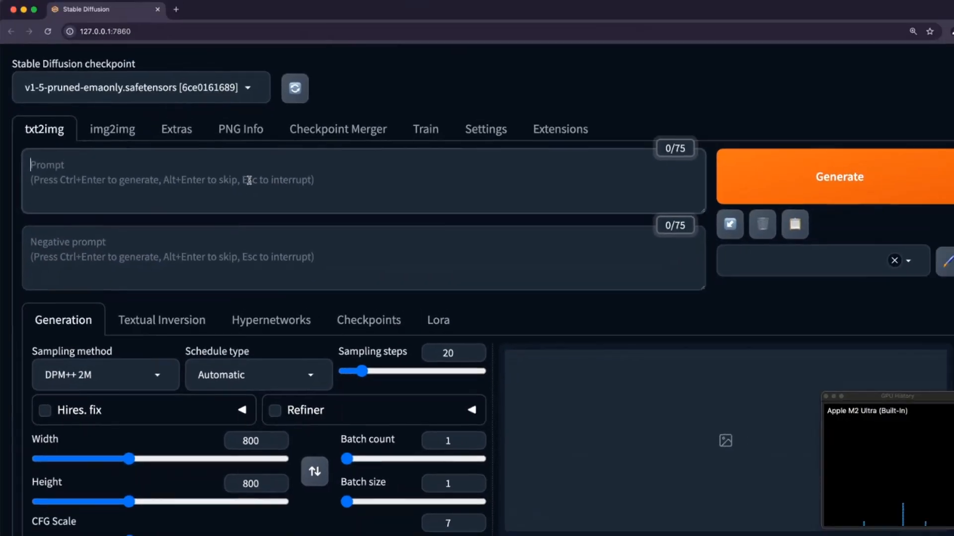
Enter the prompt "The most interesting image".
left_click(381, 73)
type("The mos")
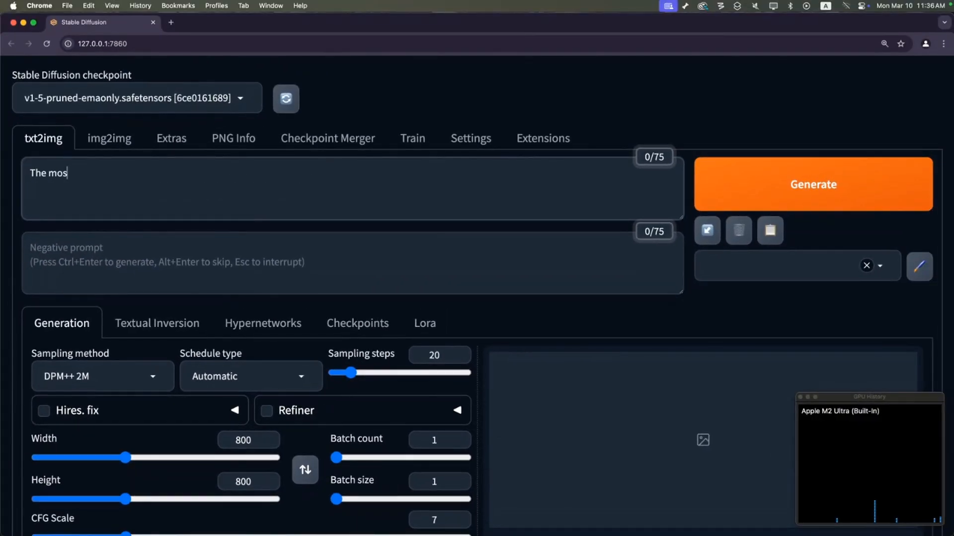
type("t interesting image")
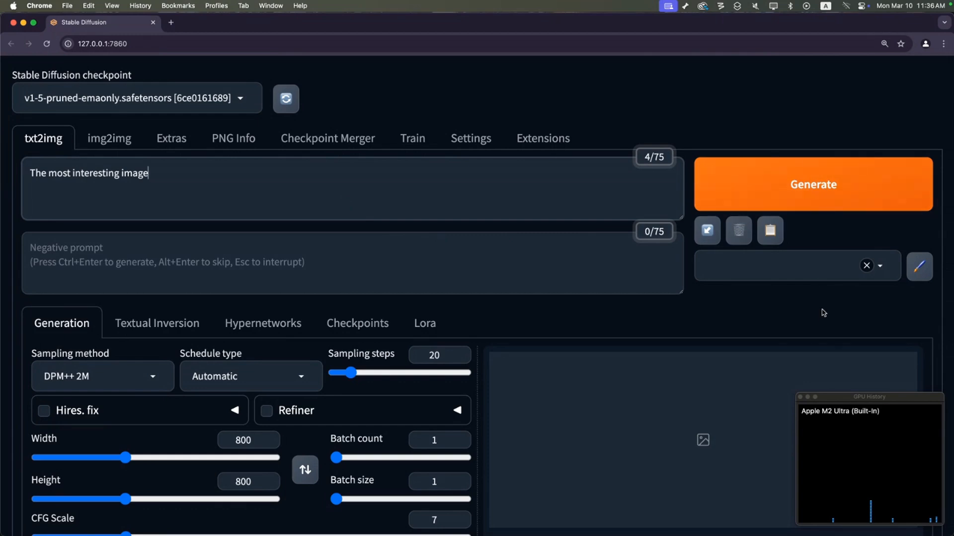
Generate an image from the prompt and view the result.
left_click_drag(797, 397, 467, 269)
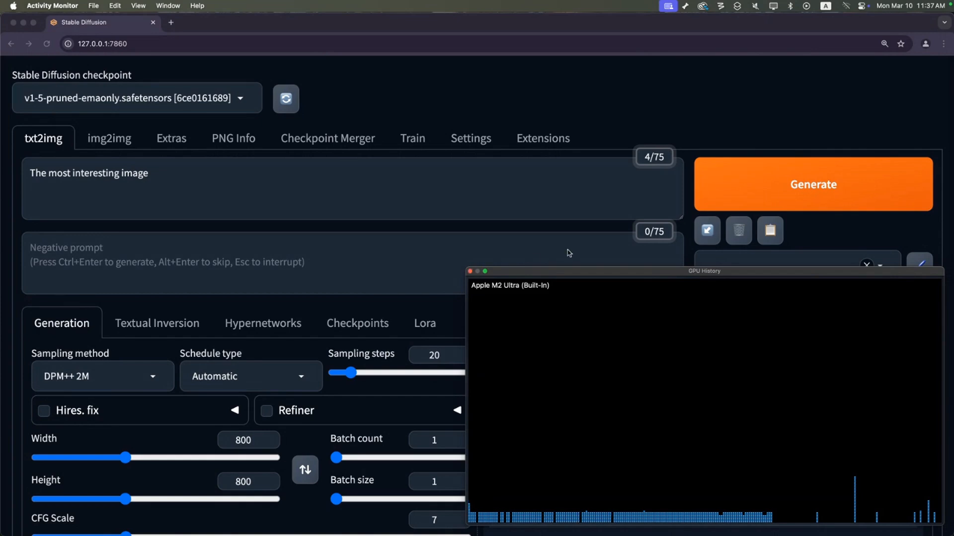
left_click(745, 184)
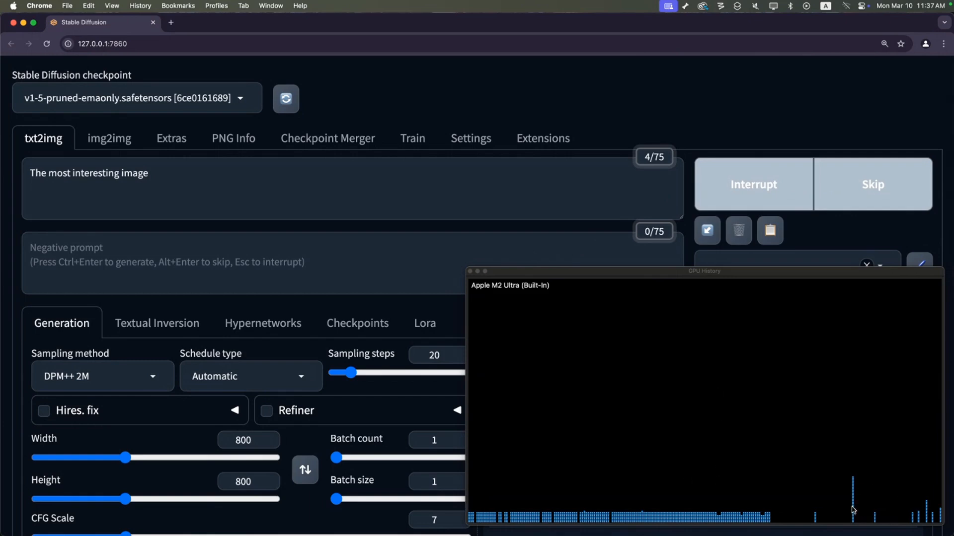
left_click(799, 275)
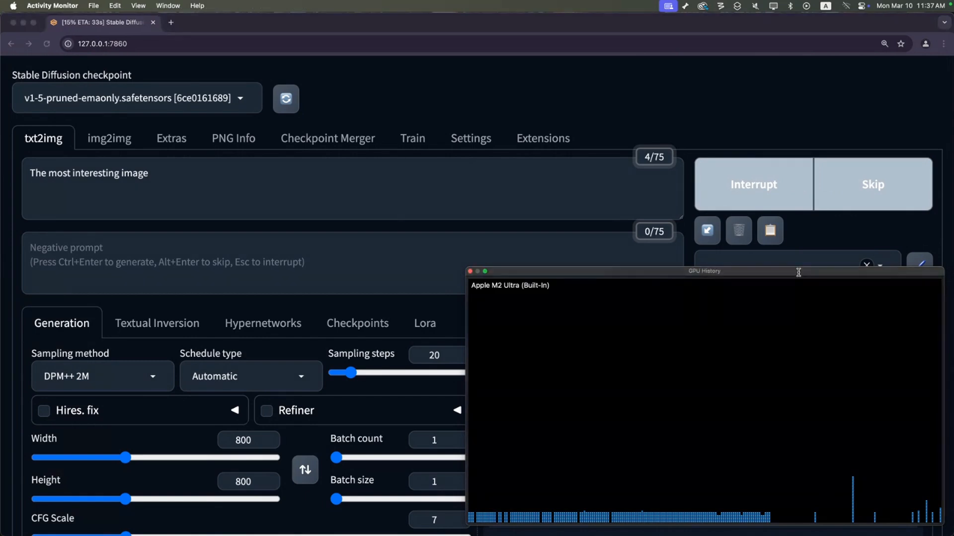
left_click_drag(798, 274, 789, 47)
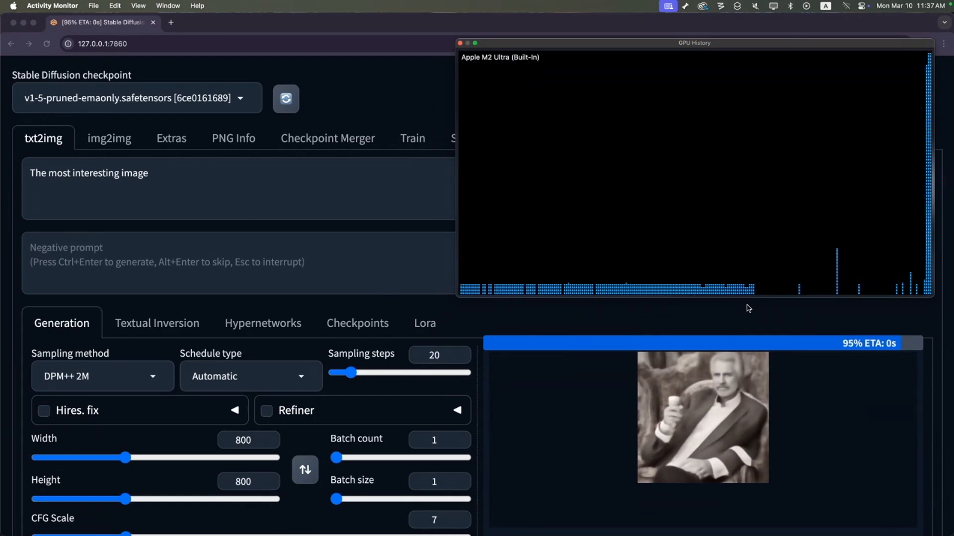
scroll(749, 309, "down", 7)
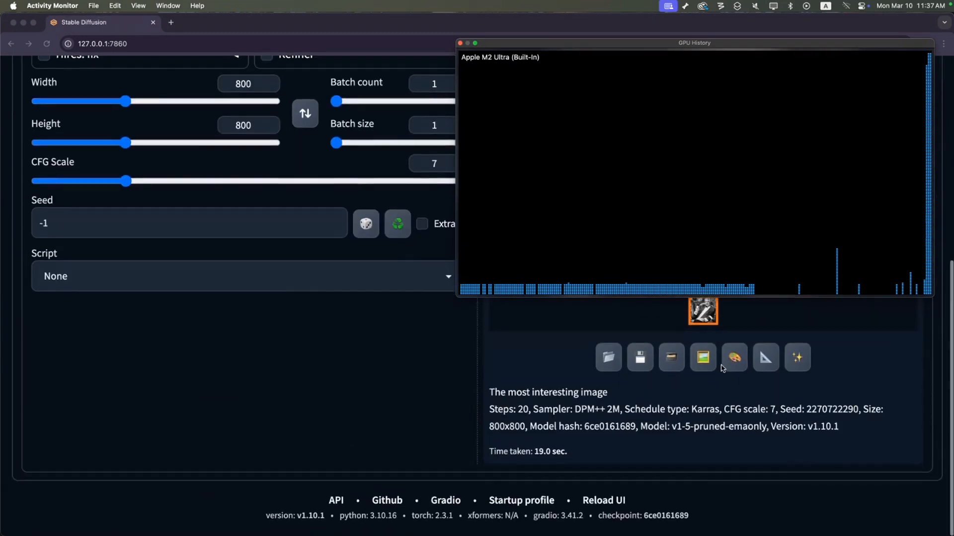
scroll(721, 366, "up", 6)
scroll(721, 366, "down", 1)
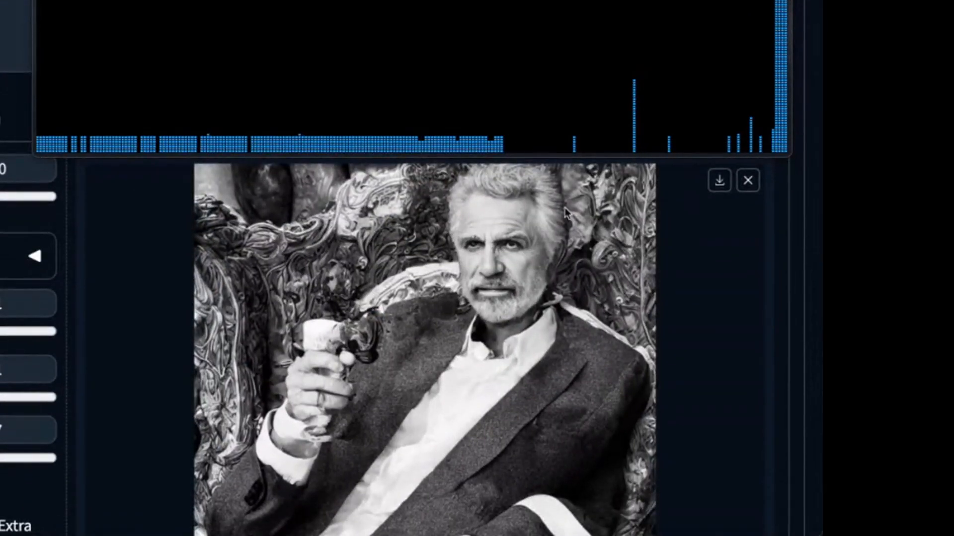
left_click_drag(610, 157, 647, 57)
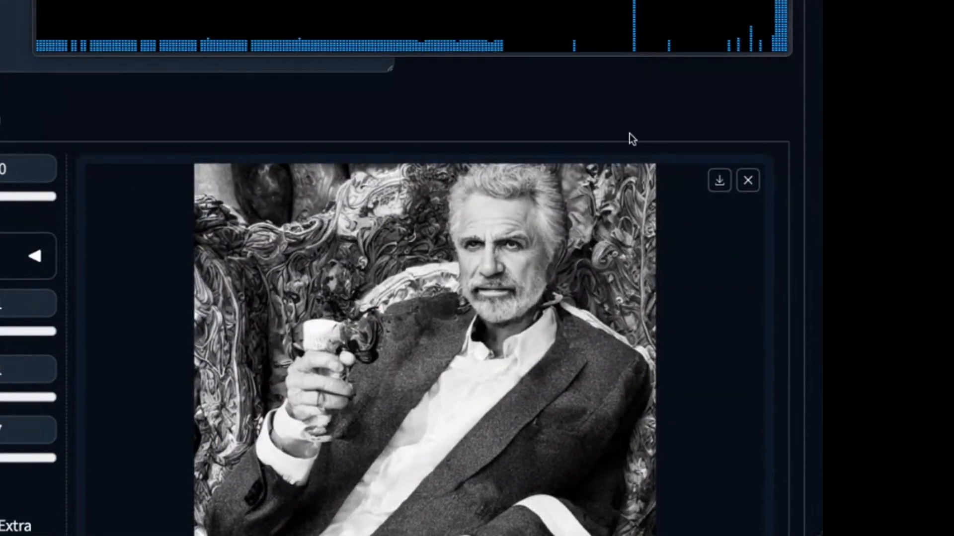
scroll(629, 133, "down", 2)
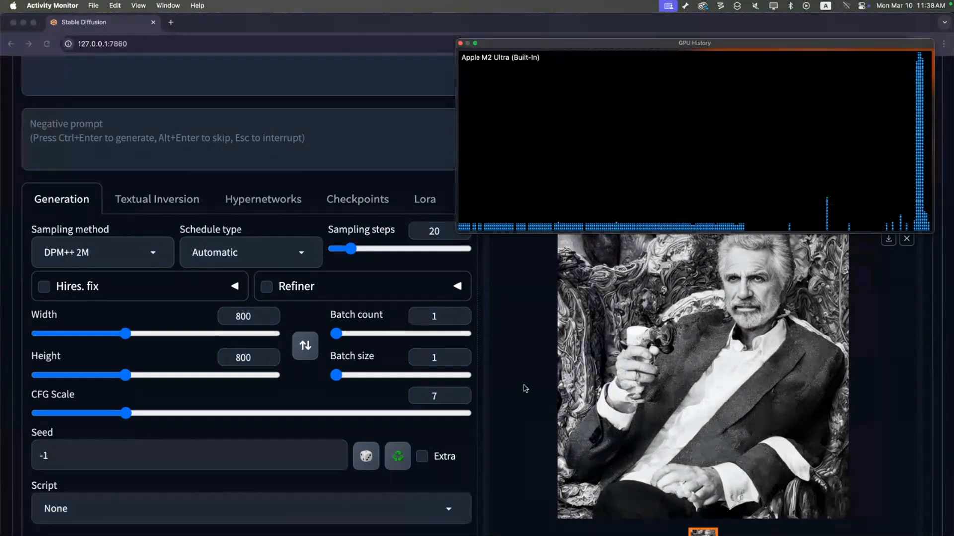
left_click_drag(723, 42, 725, 14)
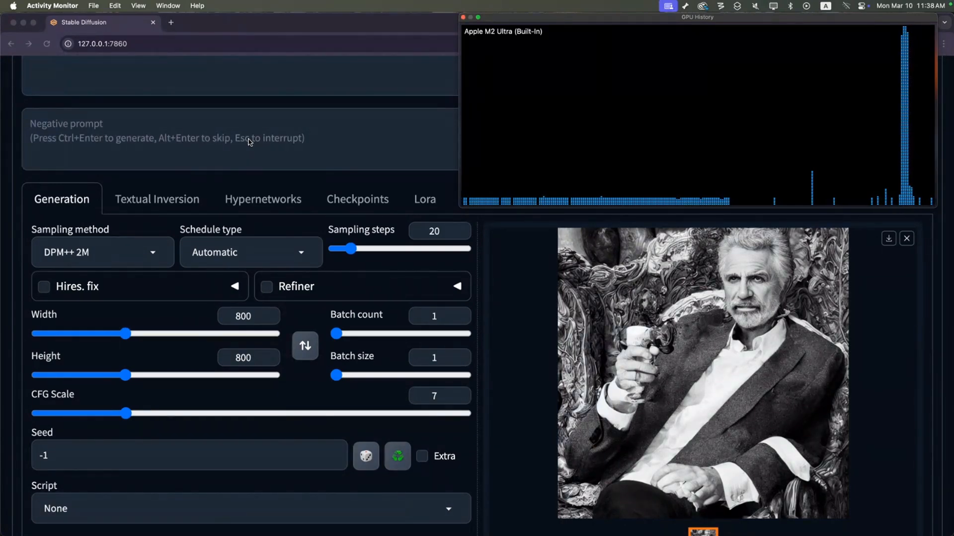
Extend the prompt to read "The most interesting image in colour".
left_click(53, 93)
scroll(53, 93, "up", 3)
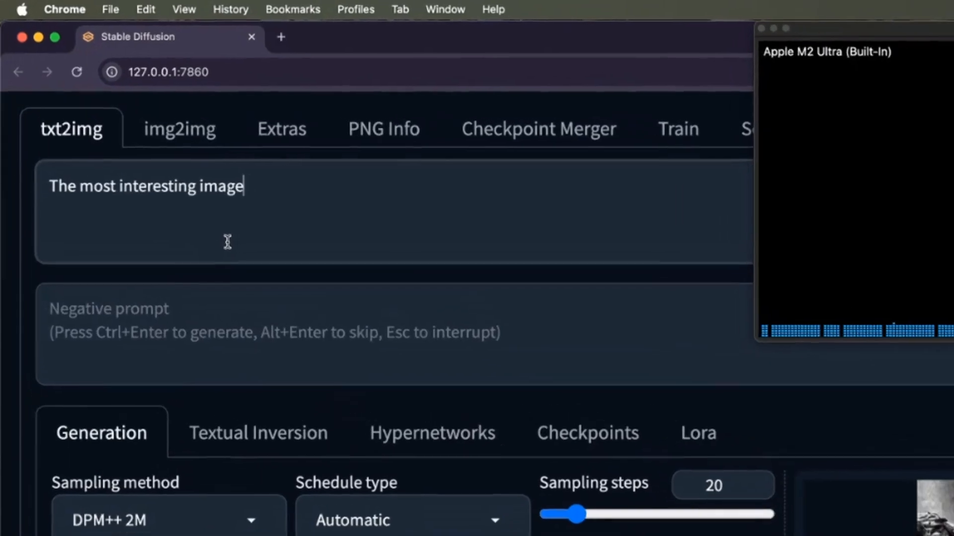
type("in")
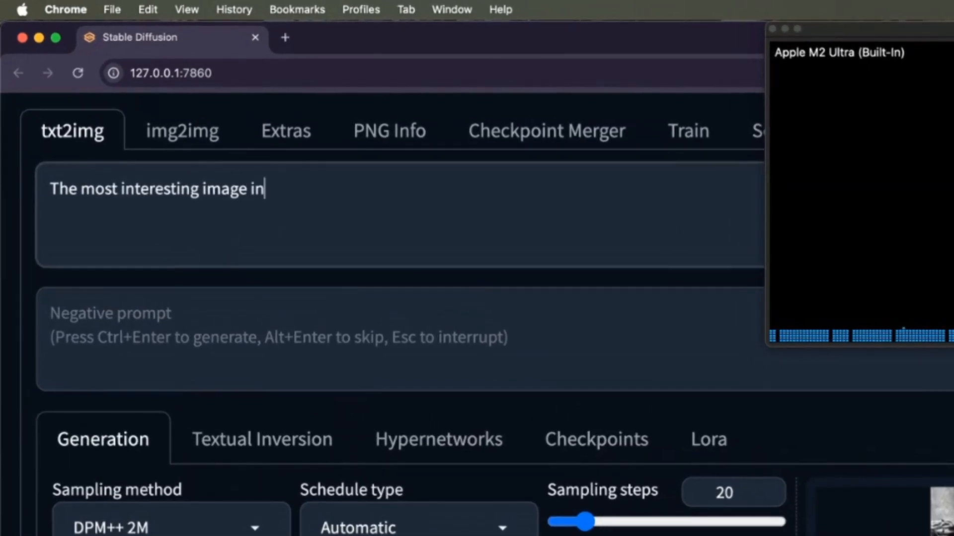
type(" colour")
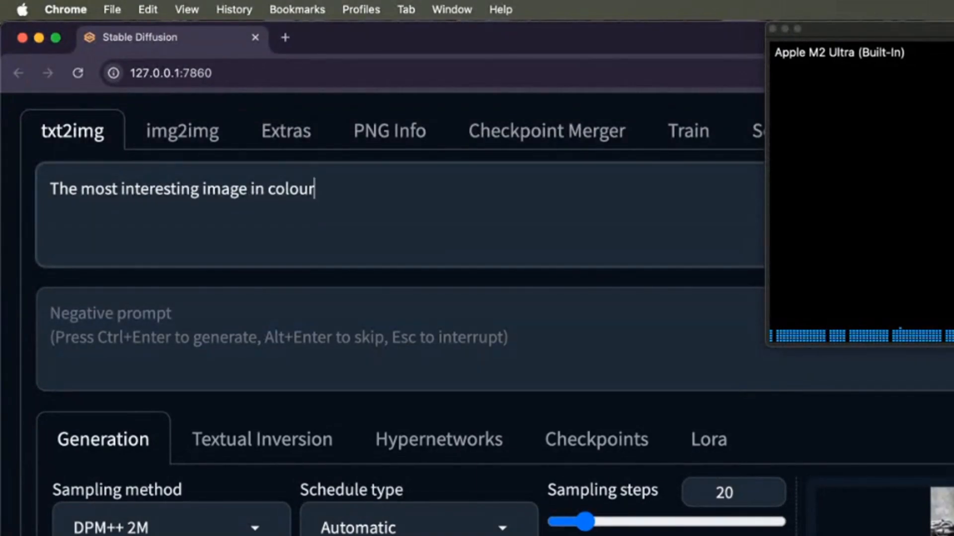
left_click(81, 323)
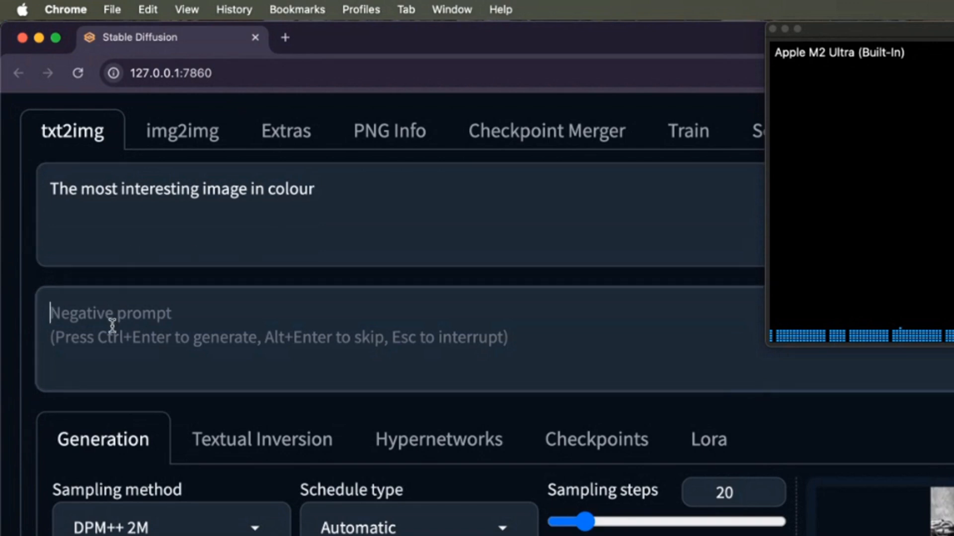
Enter the negative prompt "weird".
type("weird hands")
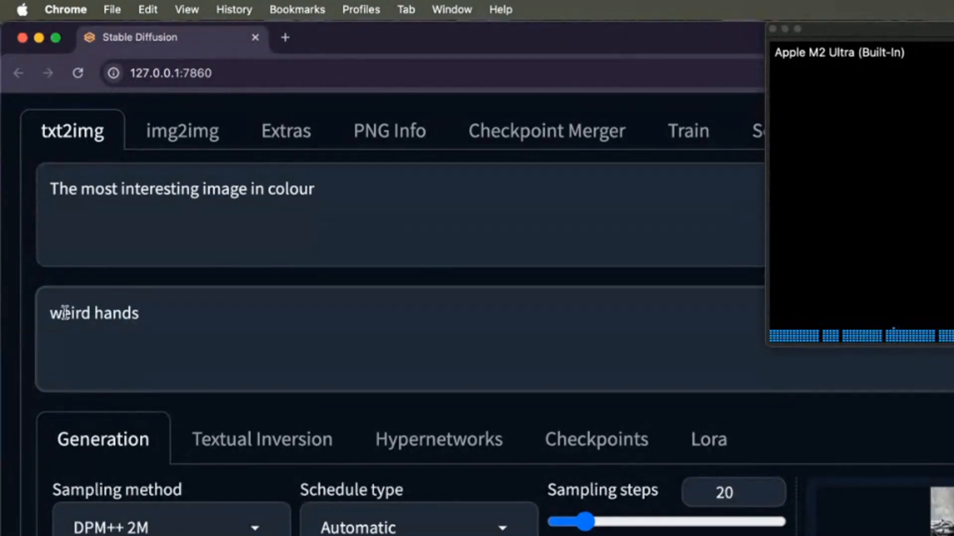
left_click_drag(93, 313, 238, 326)
key("BackSpace")
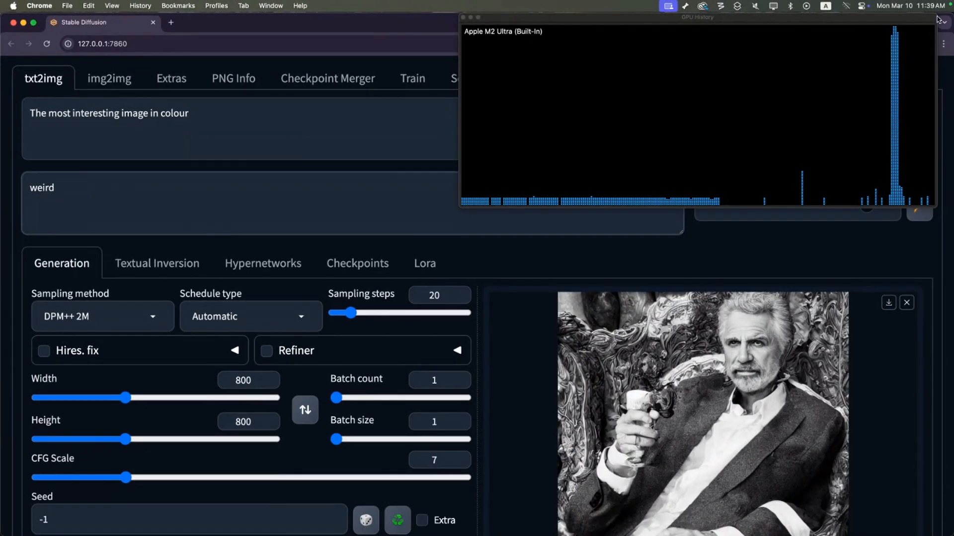
Move the GPU History window aside and set the sampling steps to 40.
left_click(936, 16)
left_click_drag(937, 14, 402, 422)
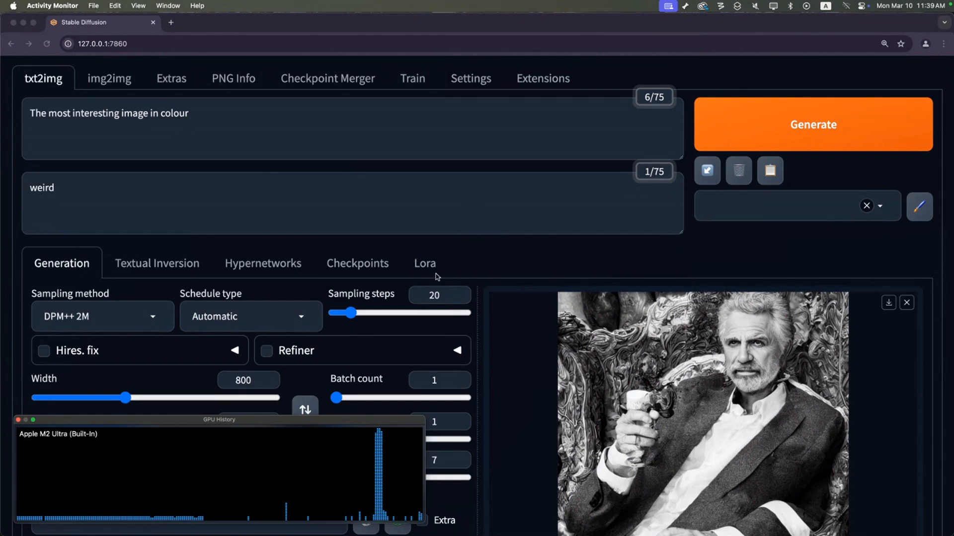
left_click(439, 303)
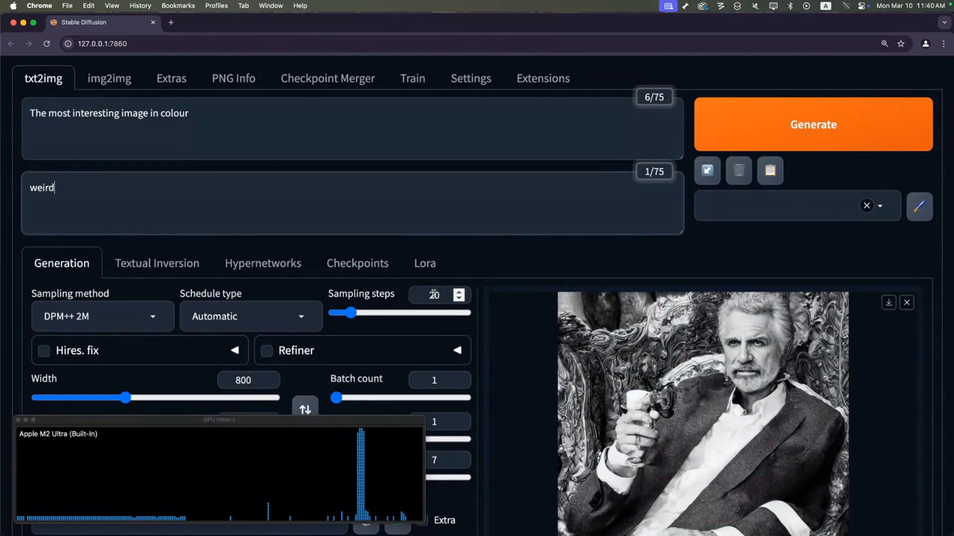
double_click(433, 295)
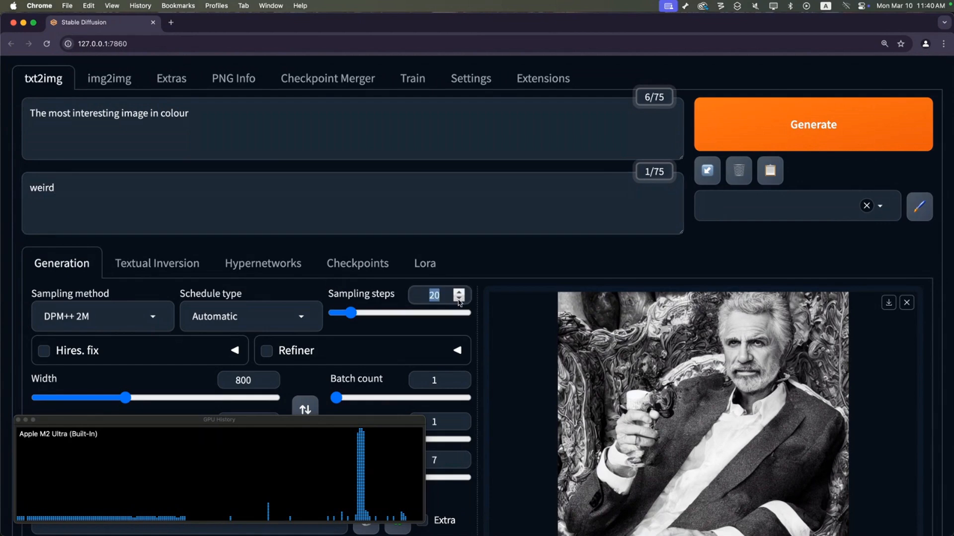
type("40")
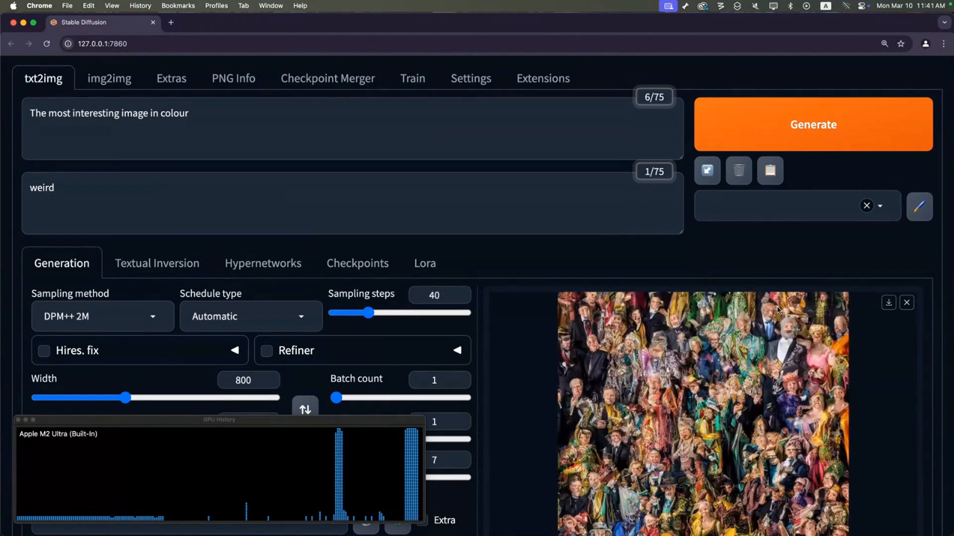
Inspect the new colour image, then set the sampling steps to 100.
scroll(778, 311, "down", 3)
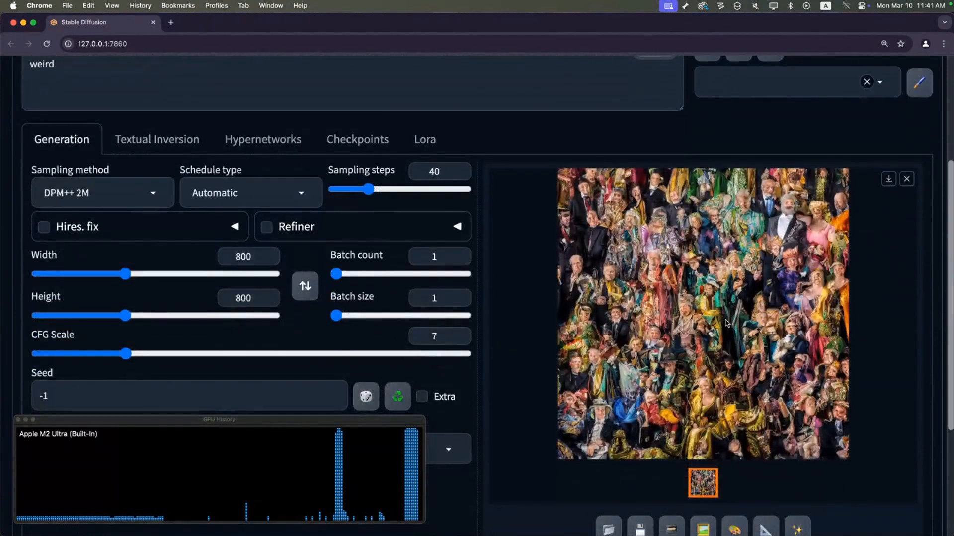
left_click(705, 487)
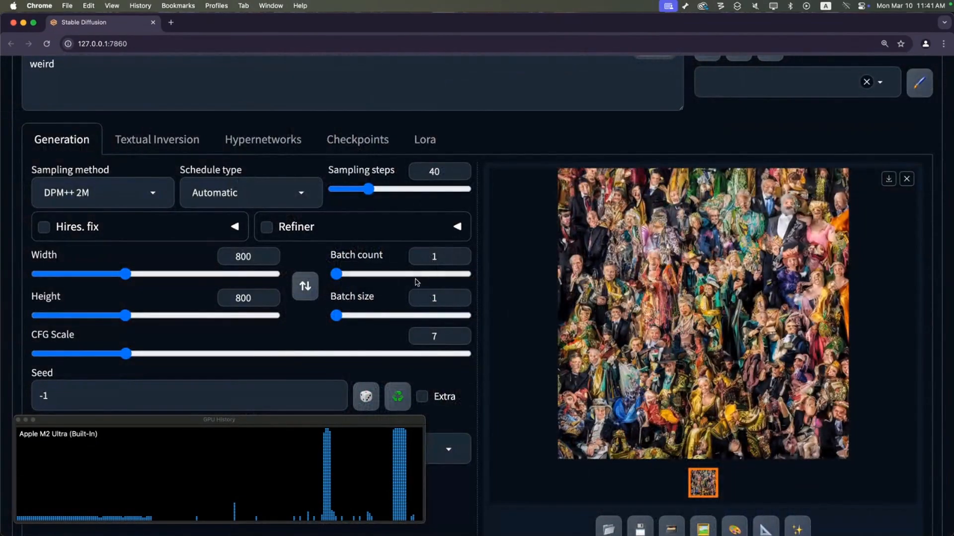
left_click(440, 173)
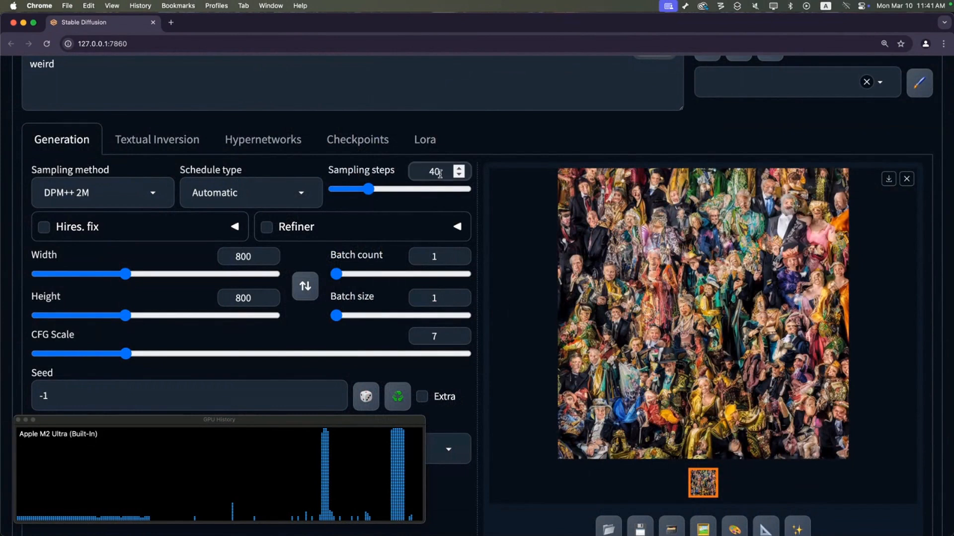
left_click_drag(440, 173, 425, 172)
type("100")
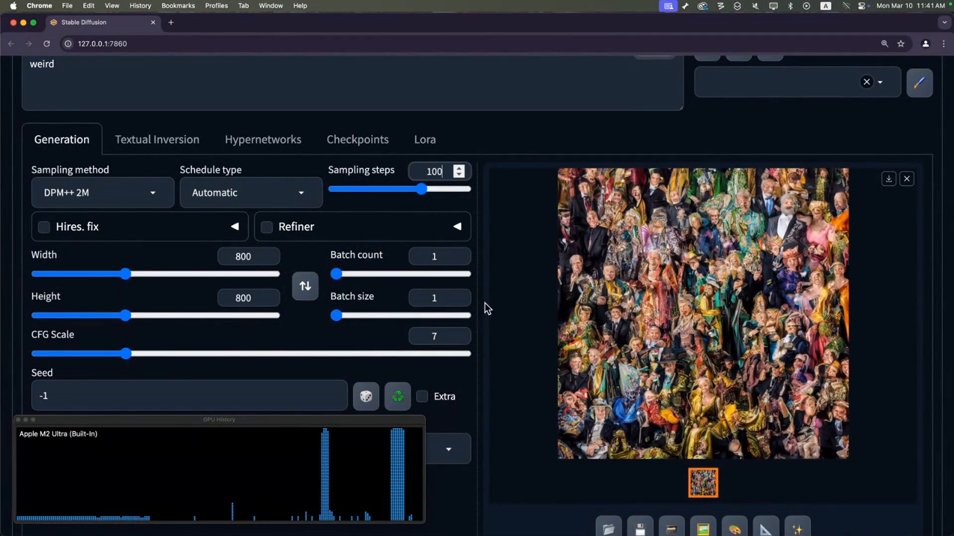
Enable Hires. fix and generate a new image from the prompts.
scroll(484, 308, "up", 2)
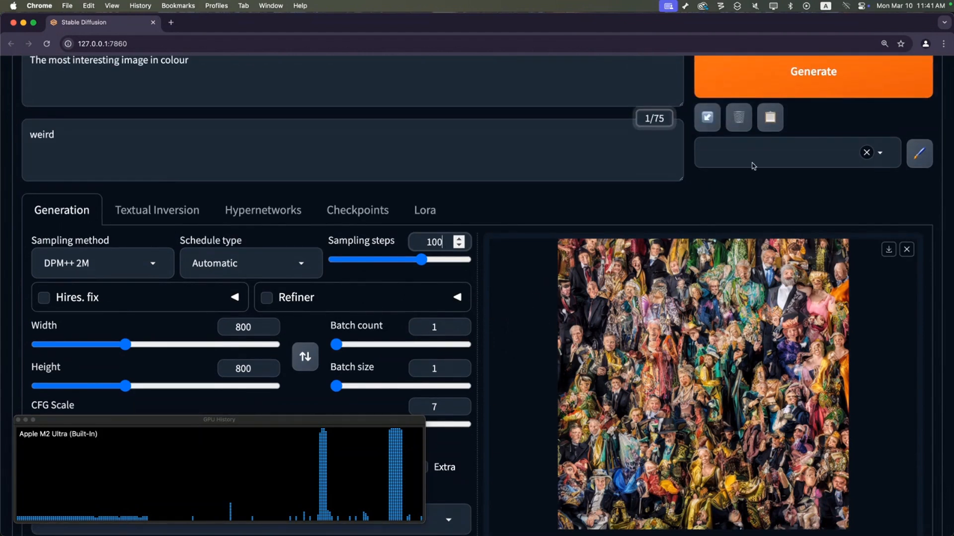
left_click(43, 298)
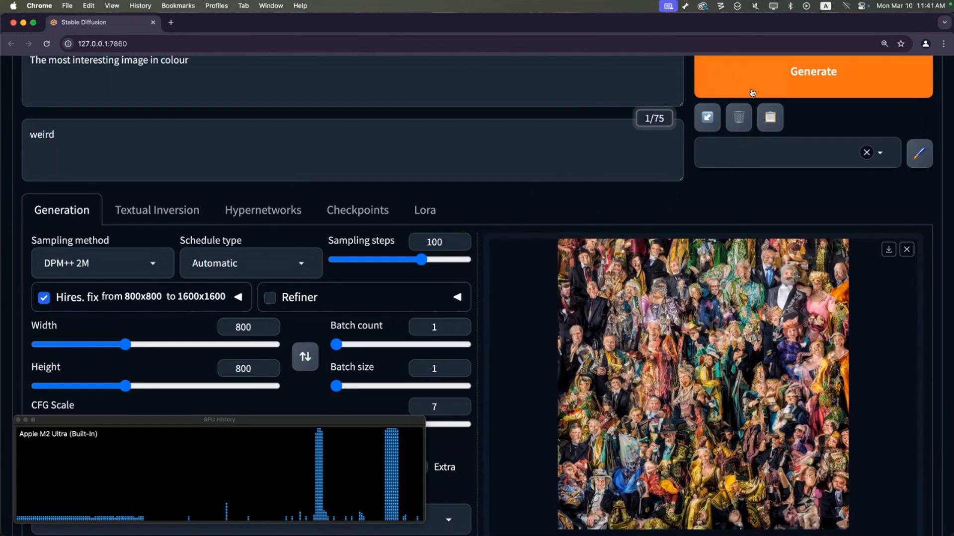
left_click(756, 90)
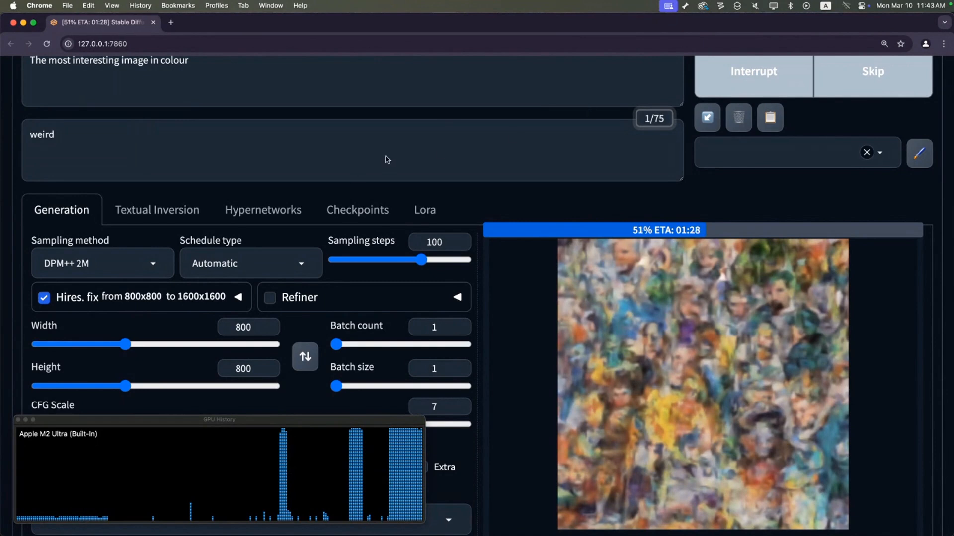
left_click(97, 137)
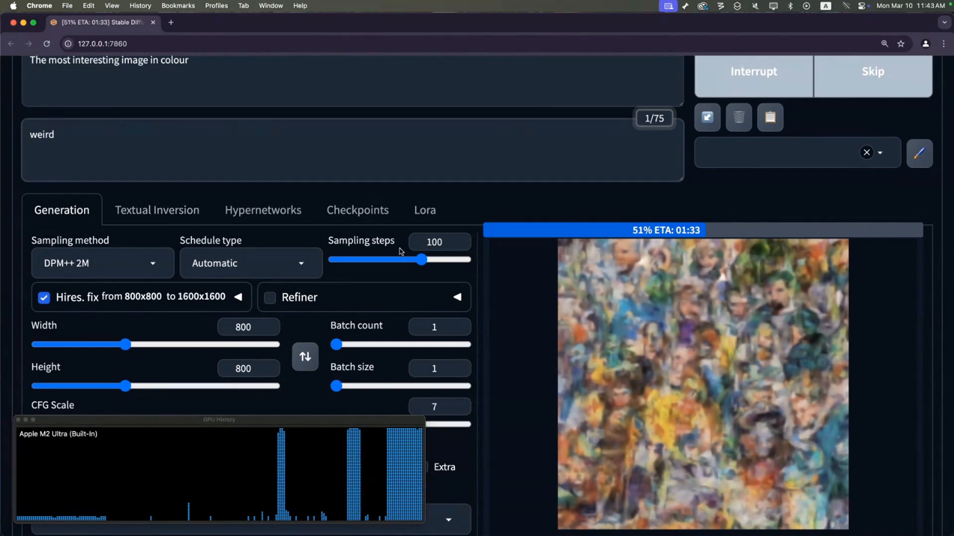
scroll(461, 208, "up", 2)
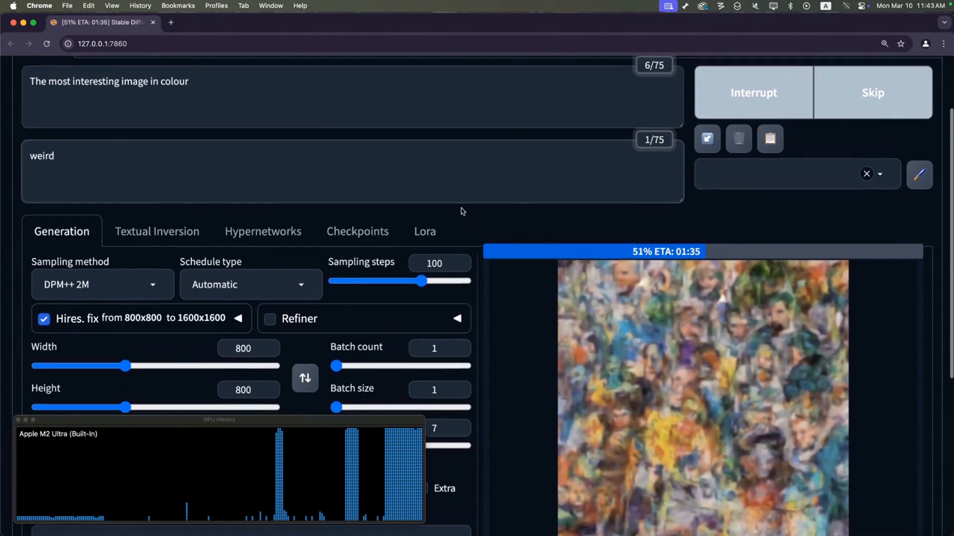